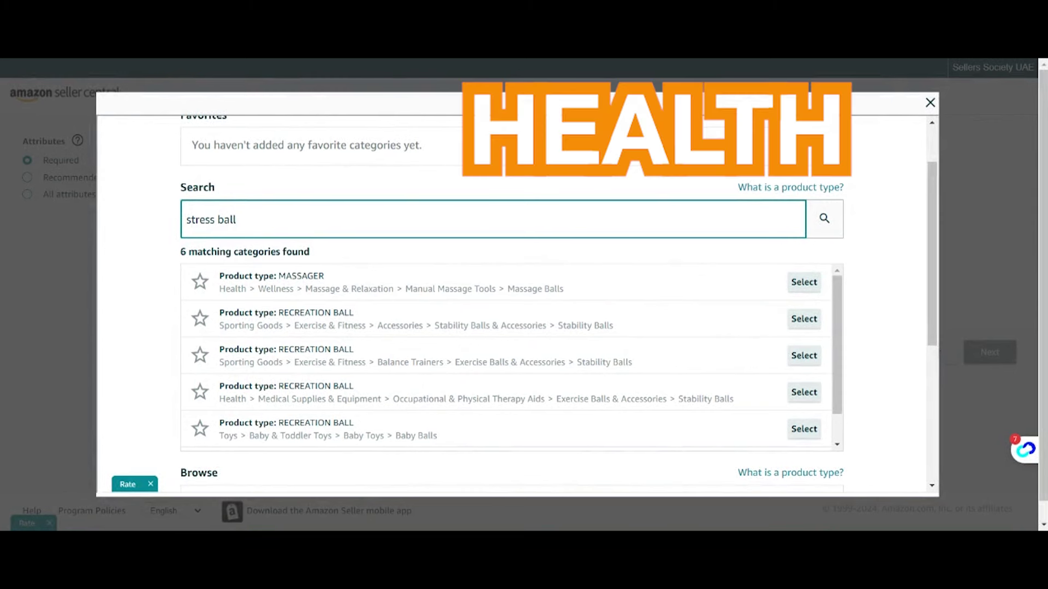
Choose the Recreation Ball category under Sporting Goods > Exercise & Fitness > Accessories > Stability Balls & Accessories > Stability Balls, and show only required attributes.
{"action": "scroll", "coordinate": [402, 300], "scroll_direction": "down", "scroll_amount": 1}
{"action": "scroll", "coordinate": [402, 300], "scroll_direction": "down", "scroll_amount": 2}
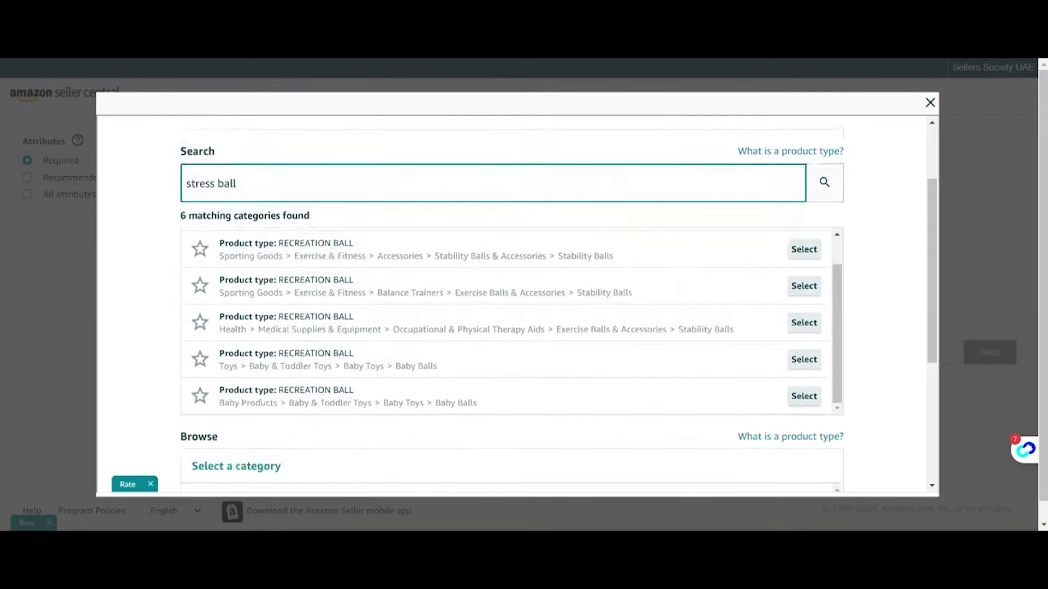
{"action": "scroll", "coordinate": [406, 311], "scroll_direction": "up", "scroll_amount": 3}
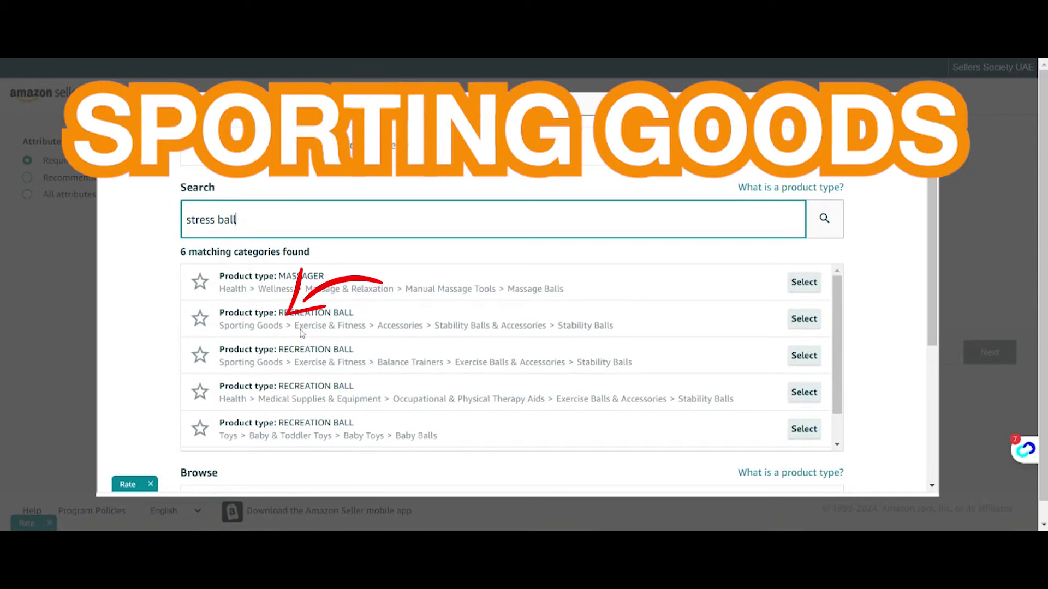
{"action": "left_click", "coordinate": [803, 319]}
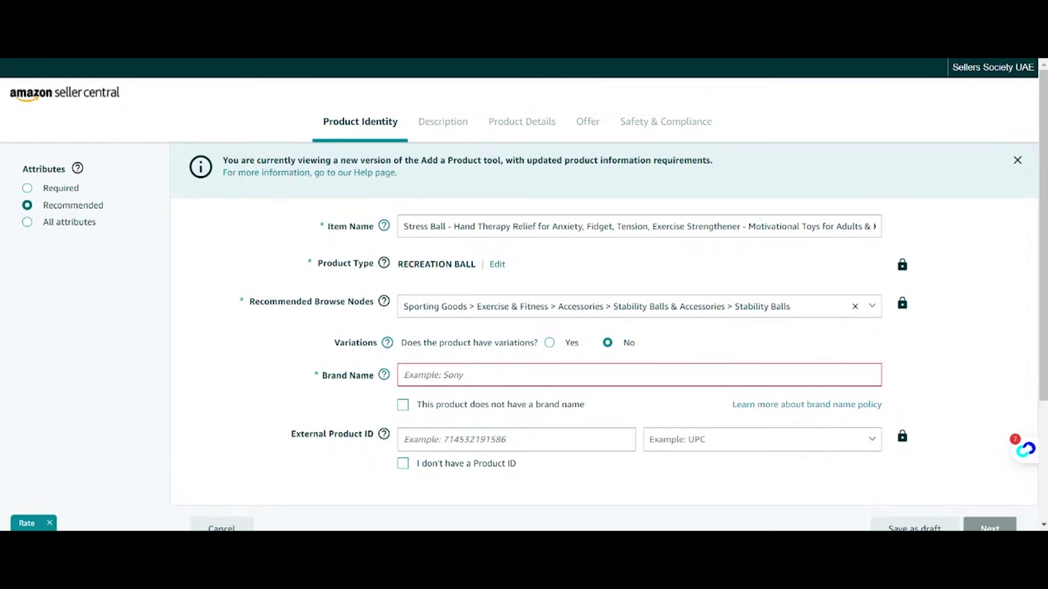
{"action": "left_click", "coordinate": [58, 191]}
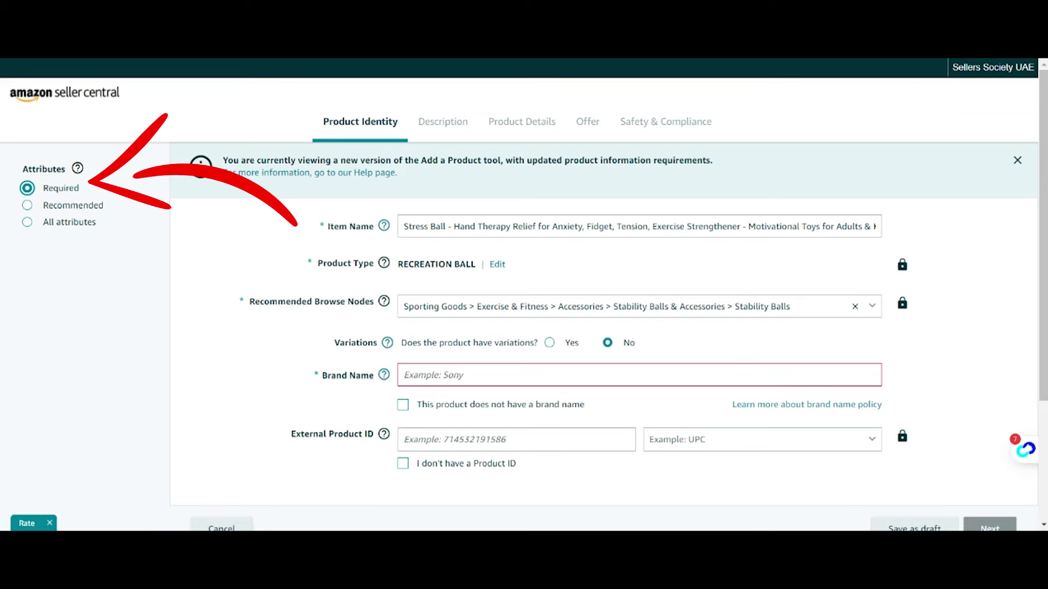
Declare that the product has neither a brand name nor a product ID, and continue to the Description section.
{"action": "scroll", "coordinate": [236, 360], "scroll_direction": "down", "scroll_amount": 3}
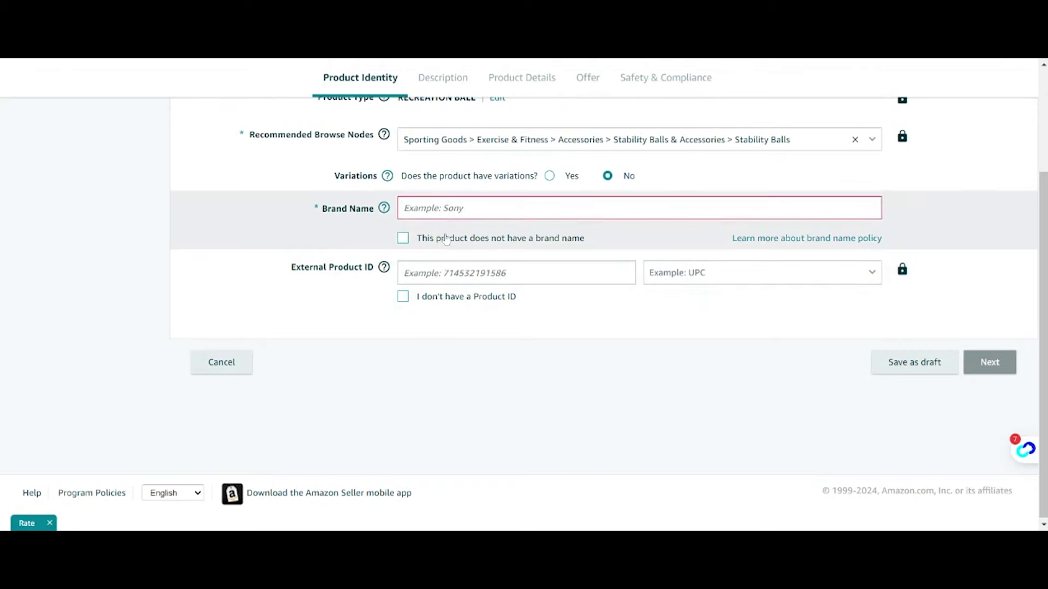
{"action": "left_click", "coordinate": [402, 241]}
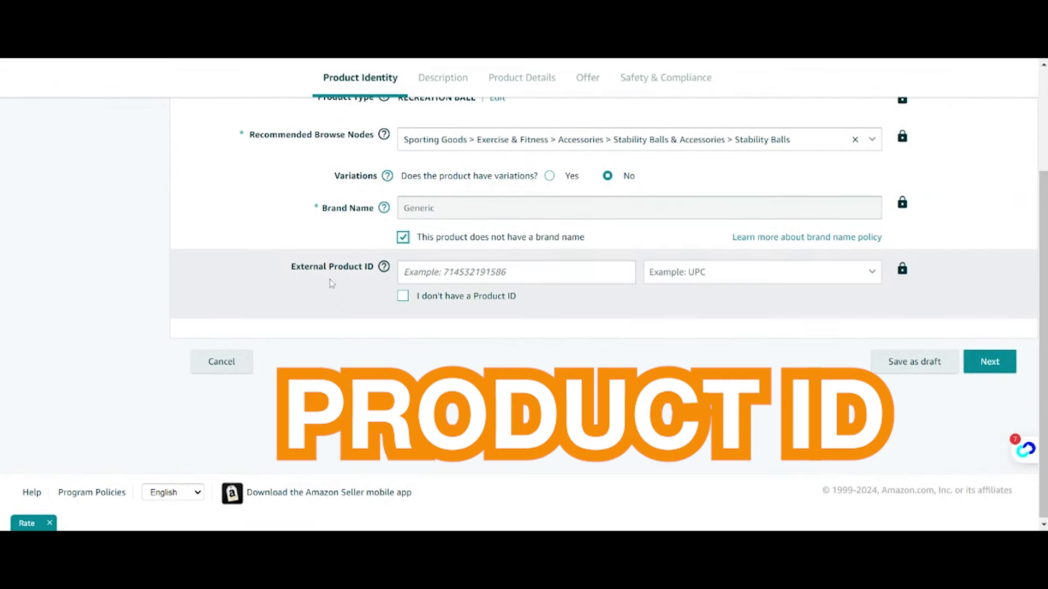
{"action": "left_click_drag", "start_coordinate": [327, 266], "coordinate": [374, 266]}
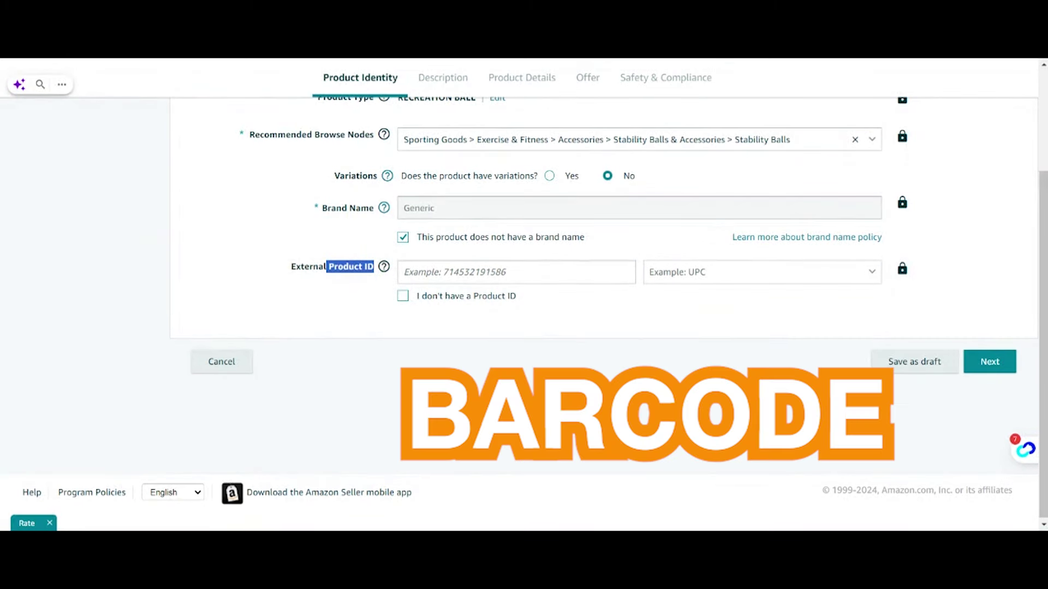
{"action": "left_click", "coordinate": [811, 279]}
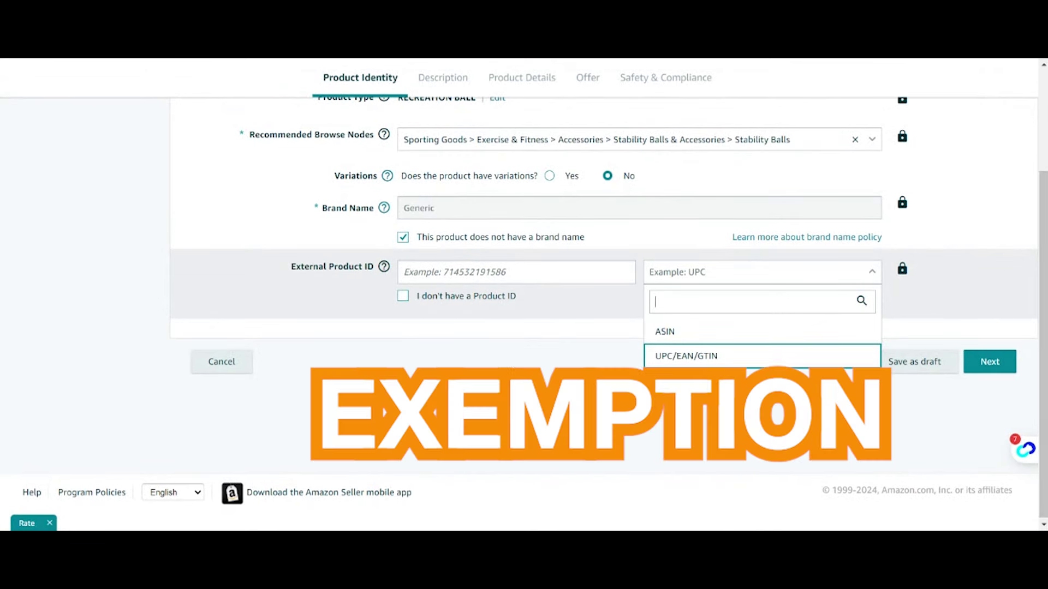
{"action": "left_click", "coordinate": [540, 360]}
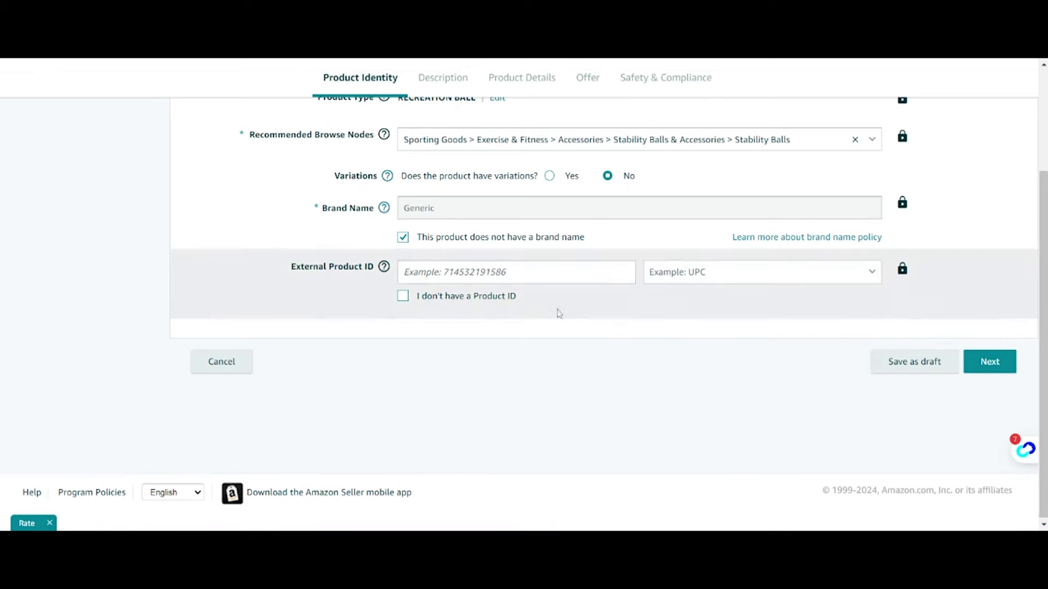
{"action": "left_click", "coordinate": [404, 296]}
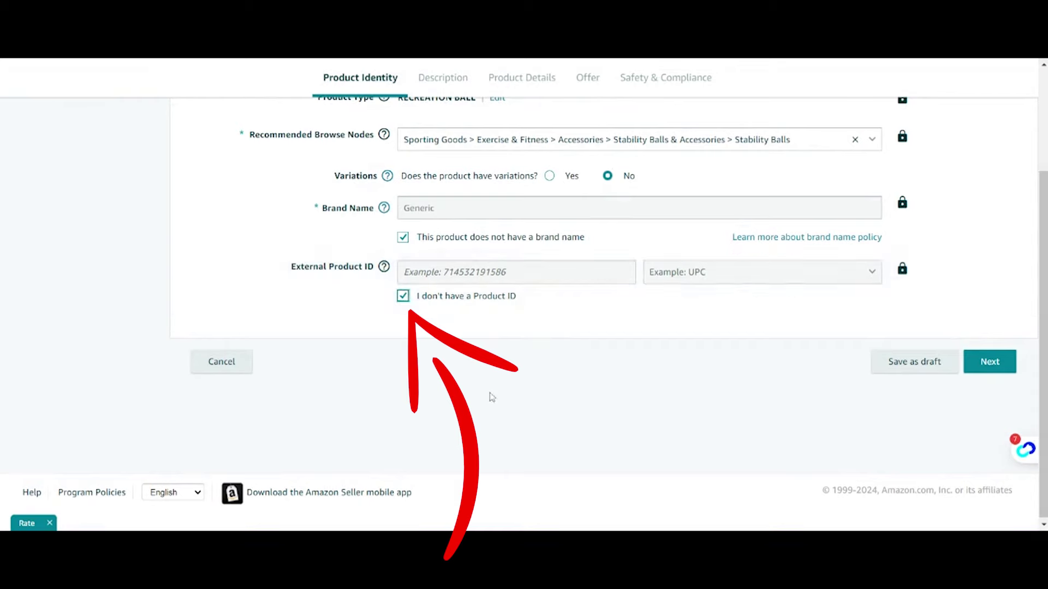
{"action": "scroll", "coordinate": [492, 397], "scroll_direction": "up", "scroll_amount": 3}
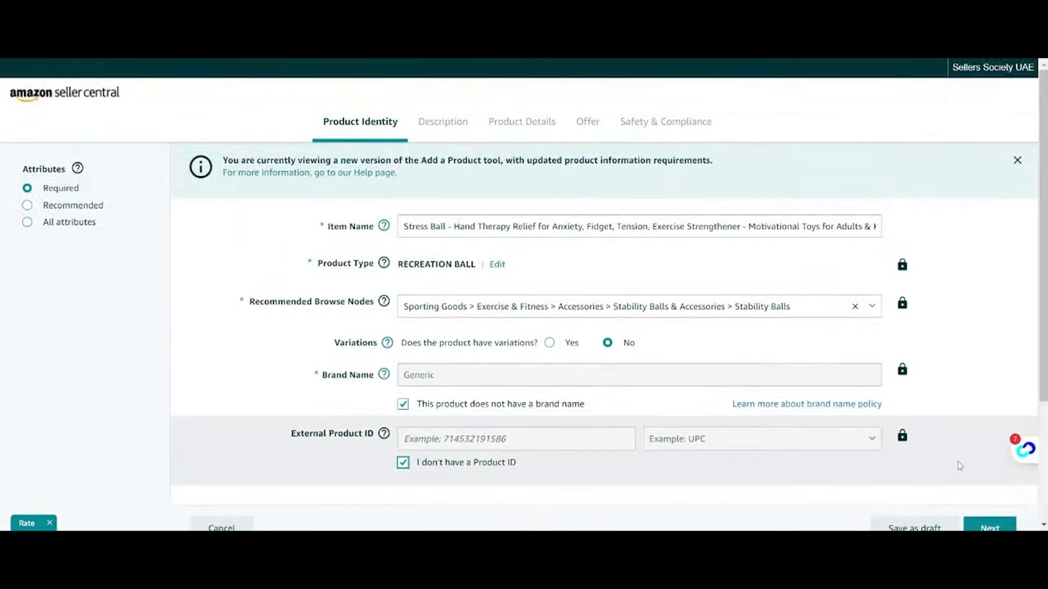
{"action": "scroll", "coordinate": [961, 463], "scroll_direction": "down", "scroll_amount": 3}
{"action": "left_click", "coordinate": [990, 362]}
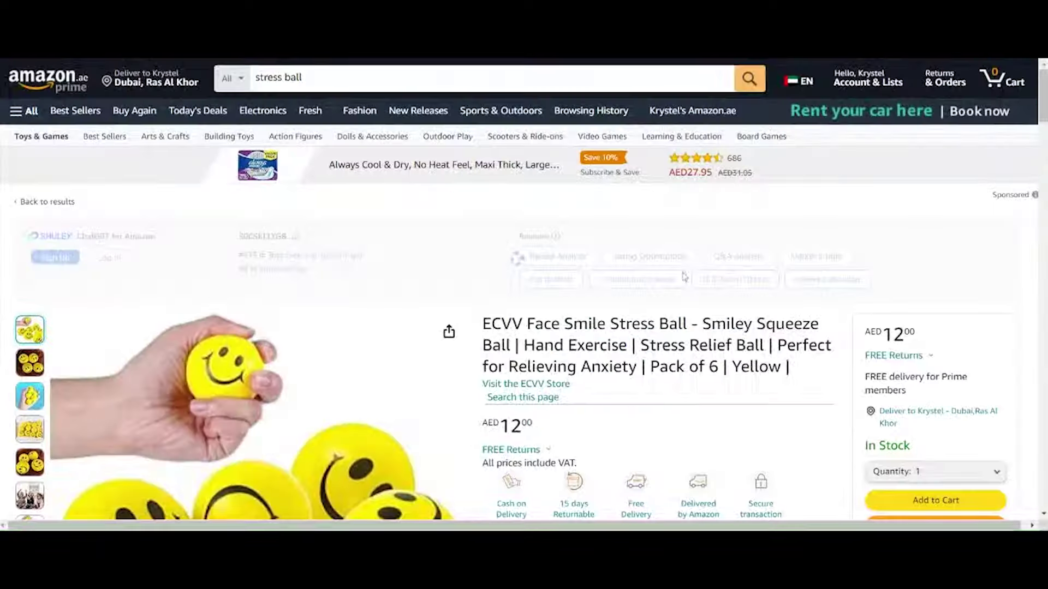
On Amazon.ae, examine the ECVV smiley stress ball listing's bullet points, technical details and product description as a reference.
{"action": "scroll", "coordinate": [683, 284], "scroll_direction": "down", "scroll_amount": 10}
{"action": "key", "text": "ctrl+plus"}
{"action": "scroll", "coordinate": [683, 283], "scroll_direction": "down", "scroll_amount": 3}
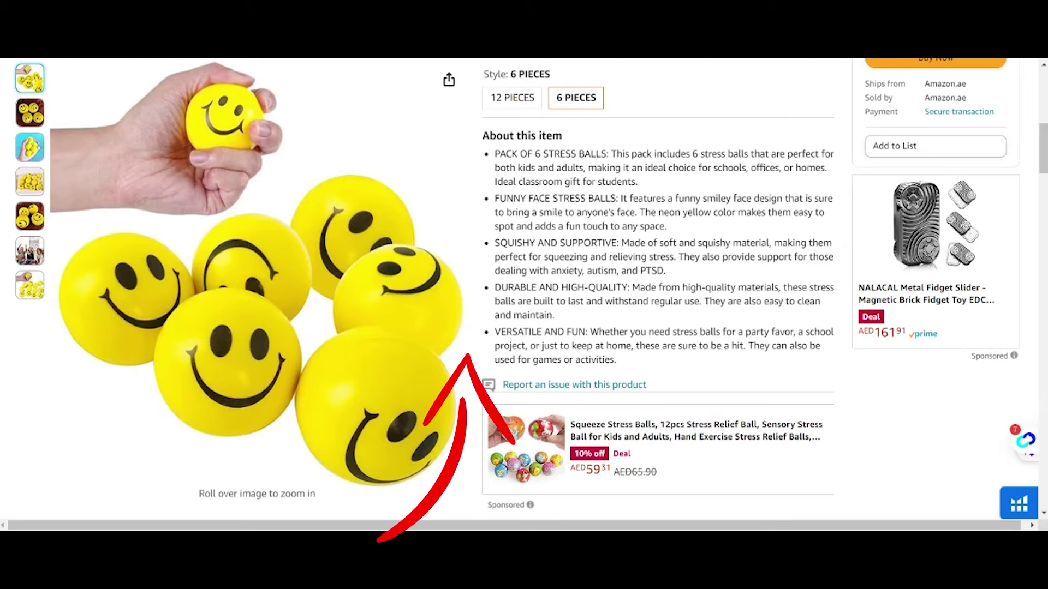
{"action": "mouse_move", "coordinate": [305, 229]}
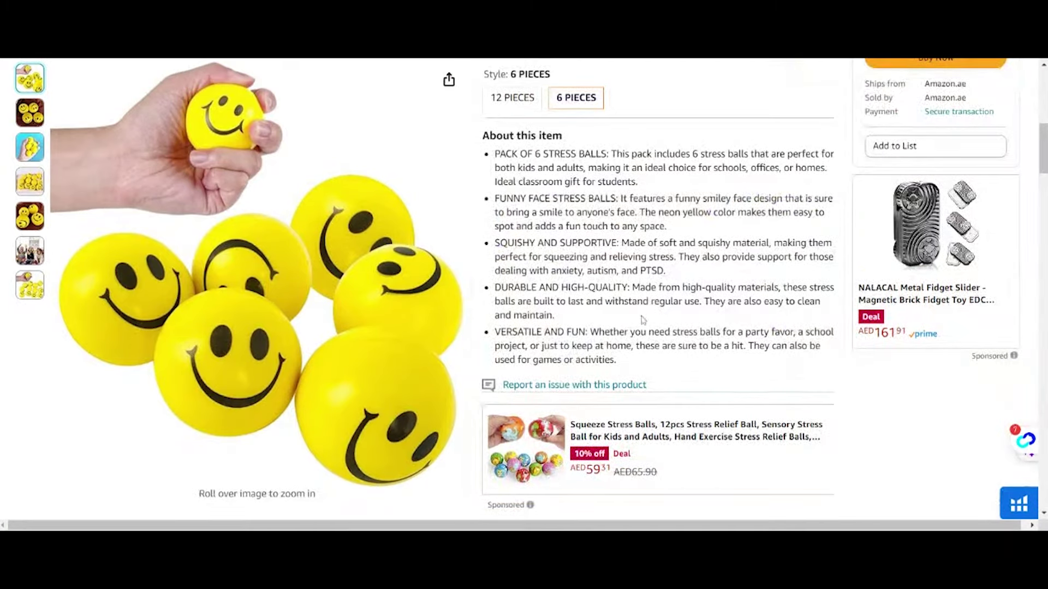
{"action": "scroll", "coordinate": [636, 307], "scroll_direction": "down", "scroll_amount": 8}
{"action": "scroll", "coordinate": [636, 307], "scroll_direction": "down", "scroll_amount": 10}
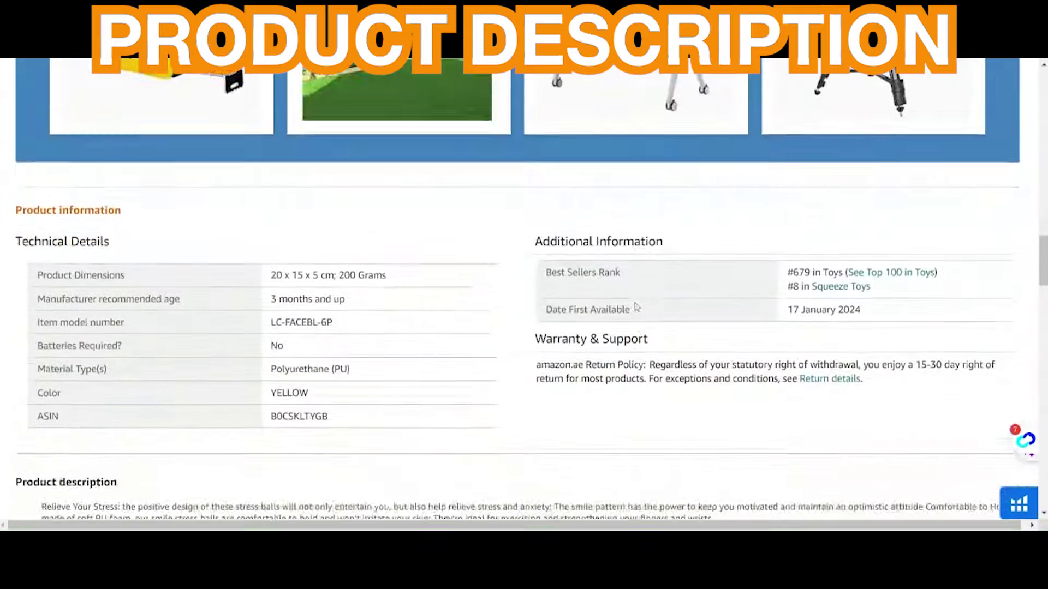
{"action": "scroll", "coordinate": [636, 307], "scroll_direction": "down", "scroll_amount": 1}
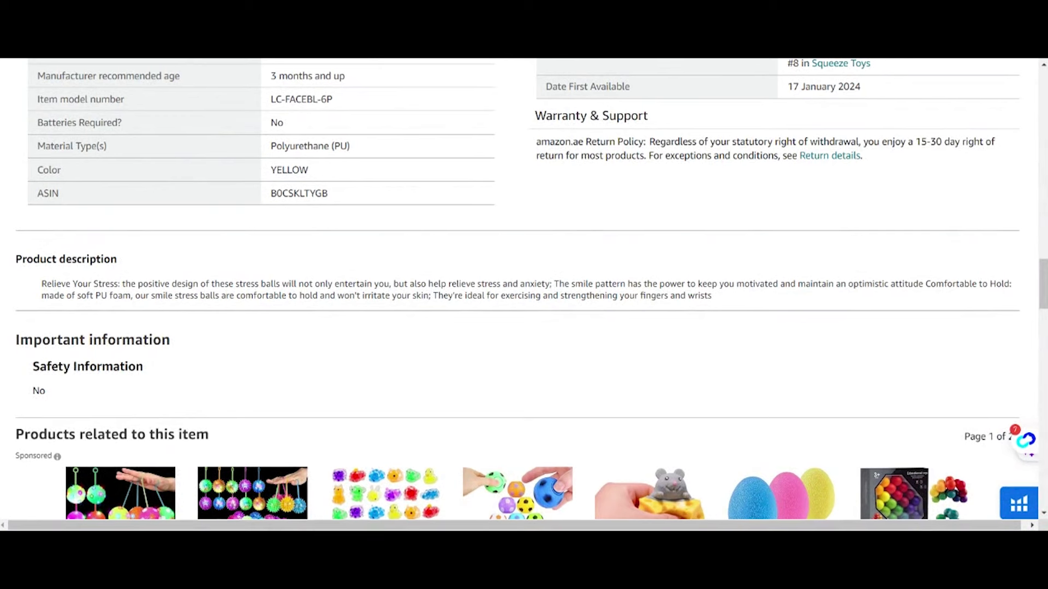
{"action": "scroll", "coordinate": [533, 333], "scroll_direction": "up", "scroll_amount": 15}
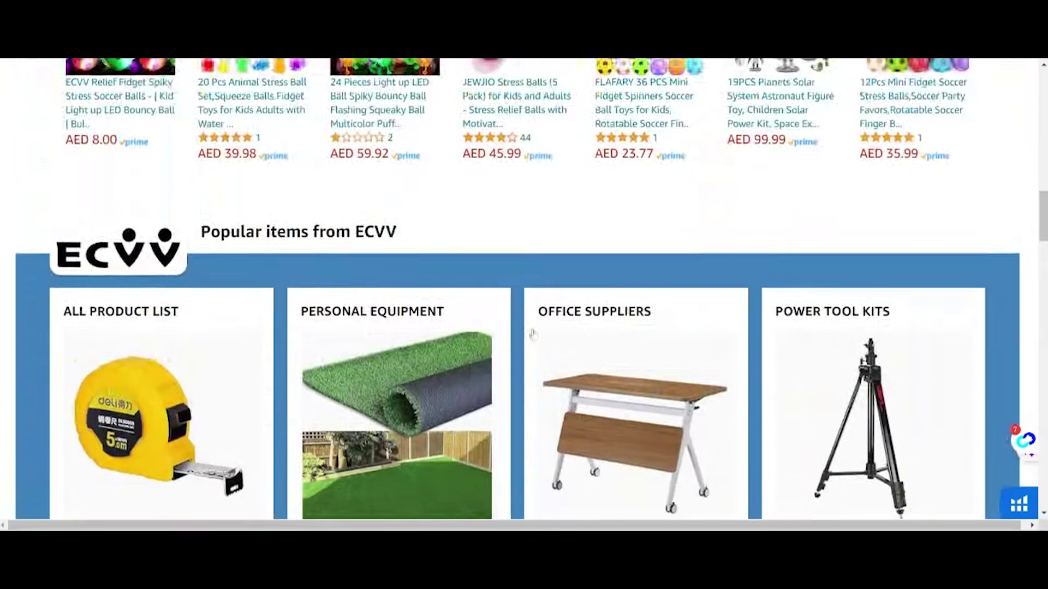
{"action": "scroll", "coordinate": [532, 333], "scroll_direction": "up", "scroll_amount": 6}
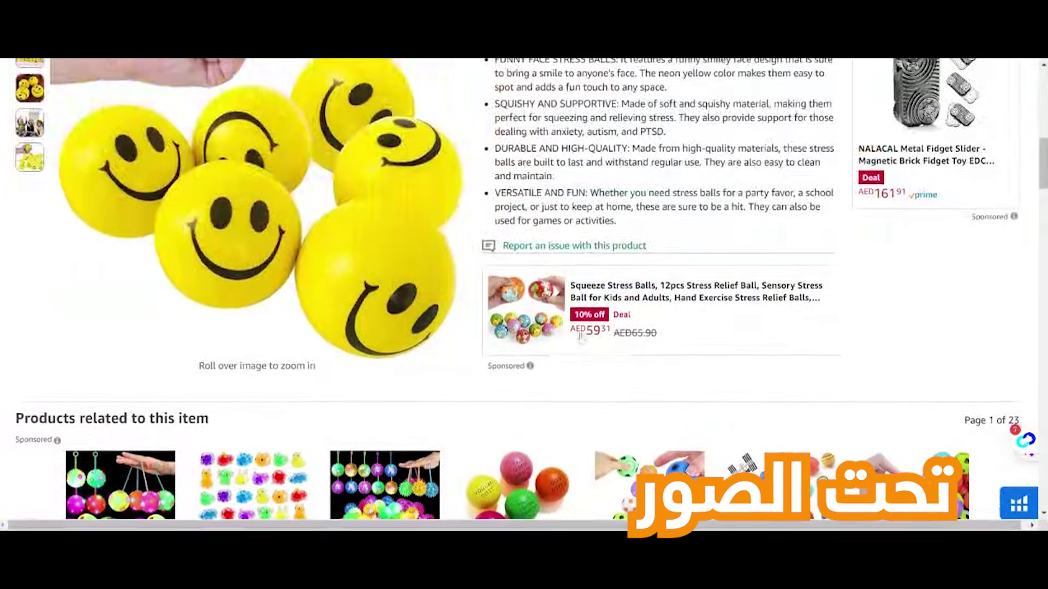
{"action": "scroll", "coordinate": [597, 245], "scroll_direction": "up", "scroll_amount": 3}
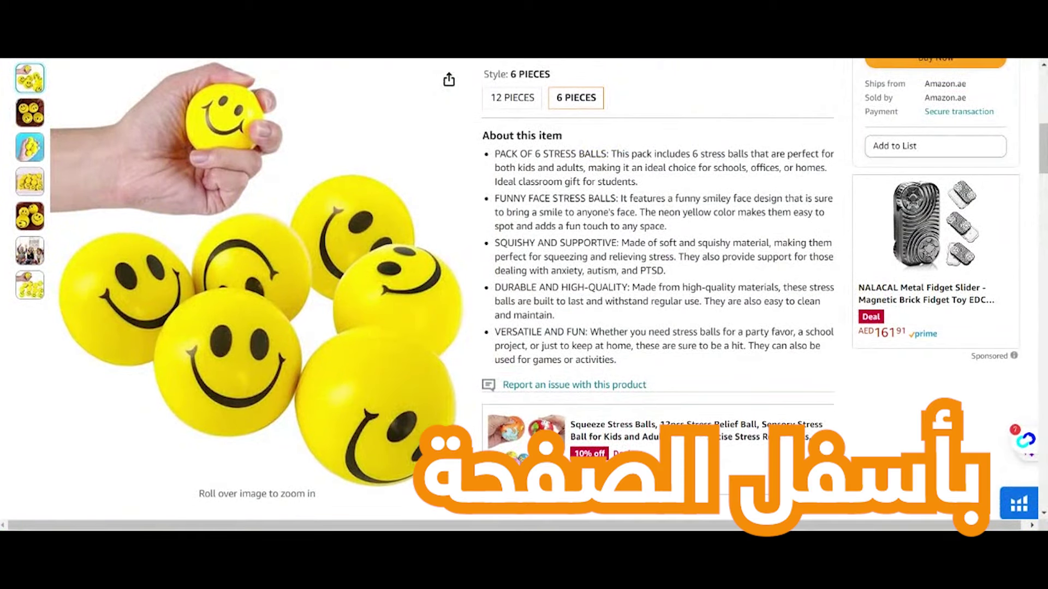
{"action": "scroll", "coordinate": [655, 289], "scroll_direction": "up", "scroll_amount": 3}
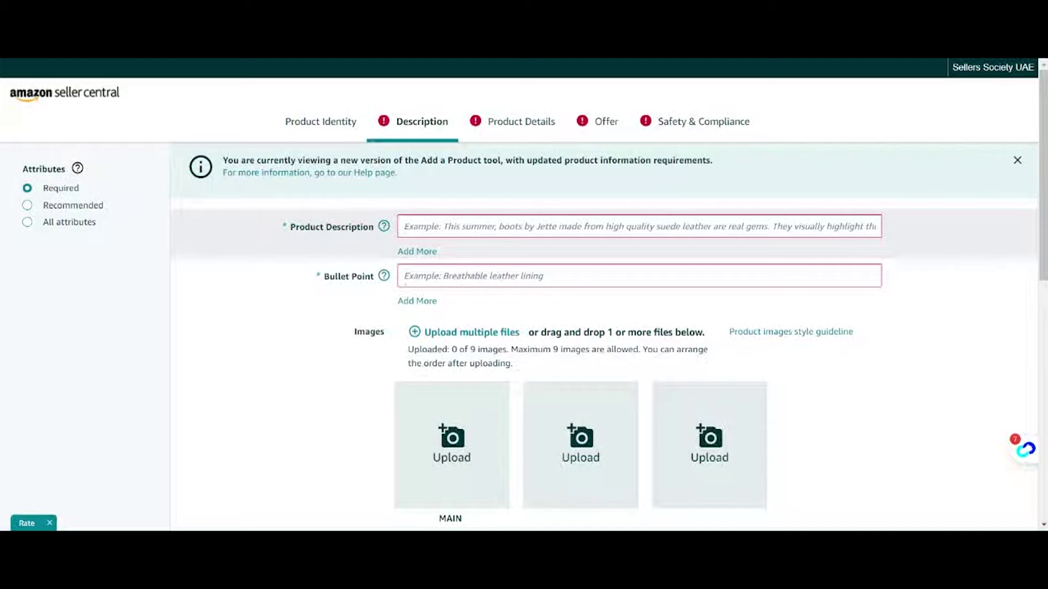
In Seller Central, enter "test" as the product description and as the text of two bullet points.
{"action": "left_click", "coordinate": [405, 226]}
{"action": "type", "text": "t"}
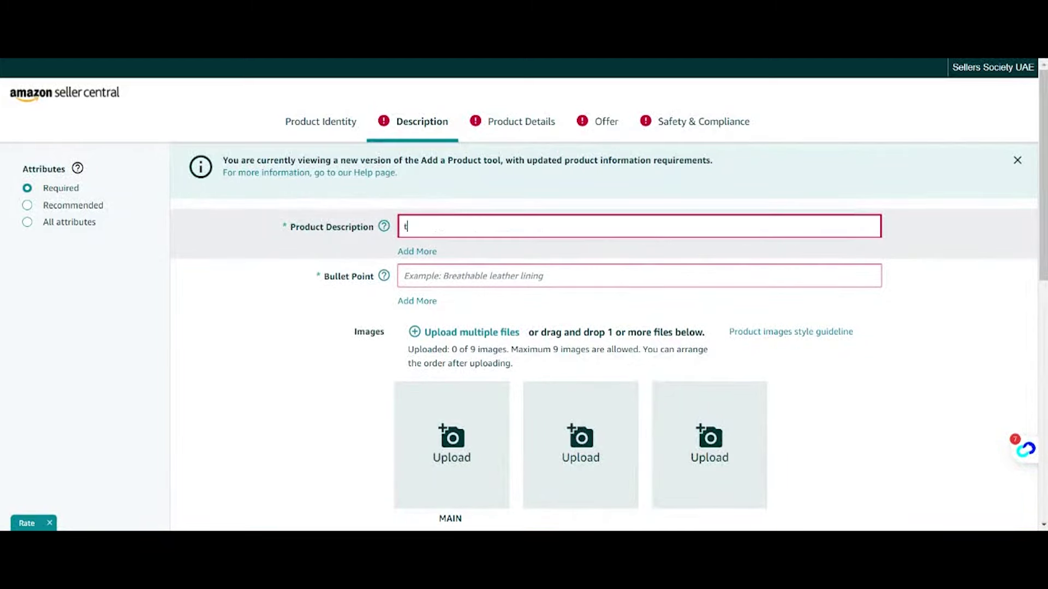
{"action": "type", "text": "est"}
{"action": "left_click", "coordinate": [446, 275]}
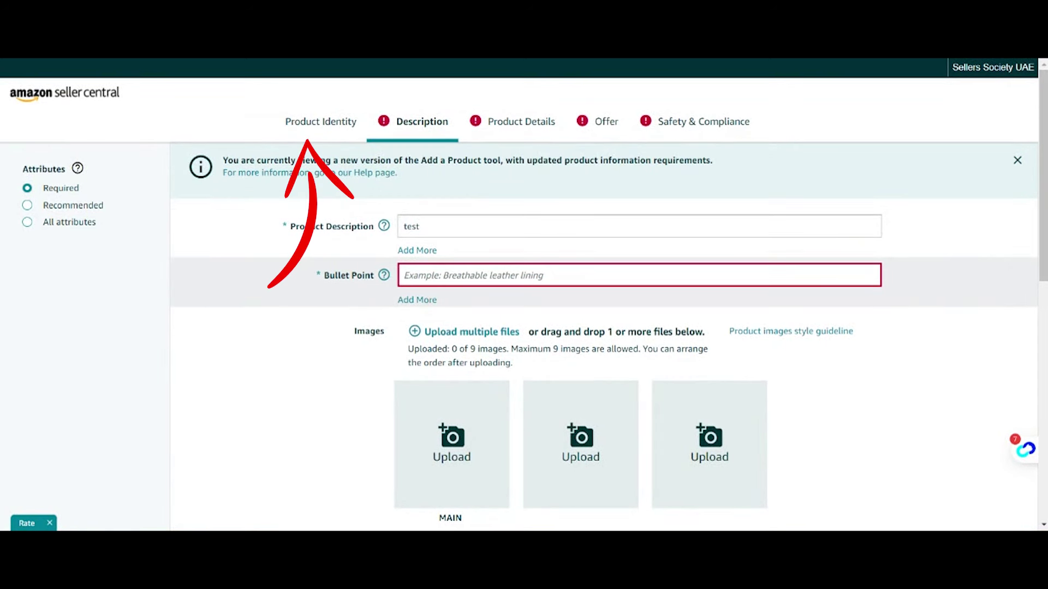
{"action": "type", "text": "test"}
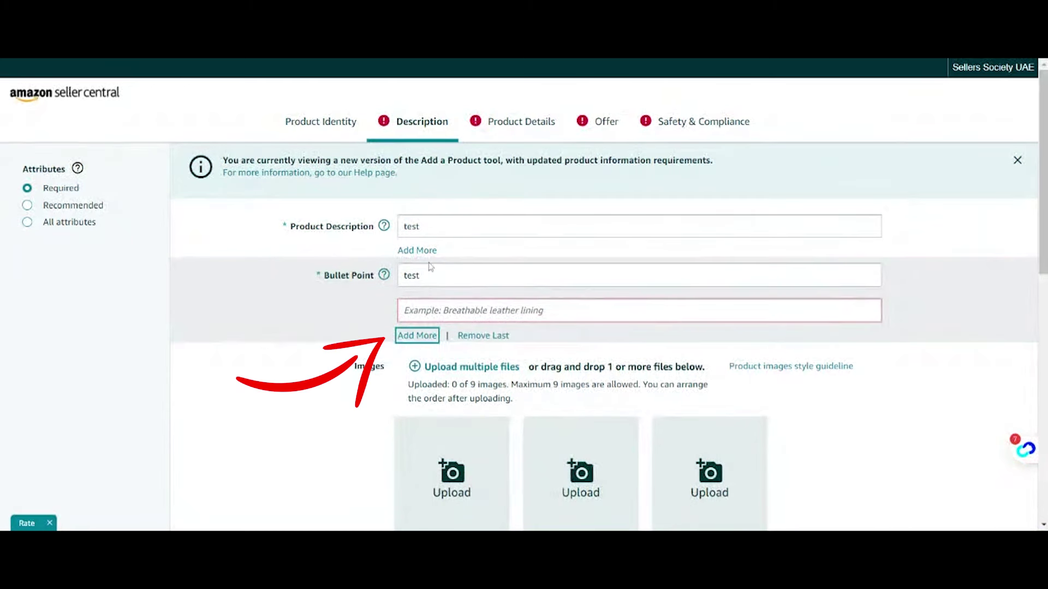
{"action": "left_click", "coordinate": [428, 310]}
{"action": "type", "text": "test"}
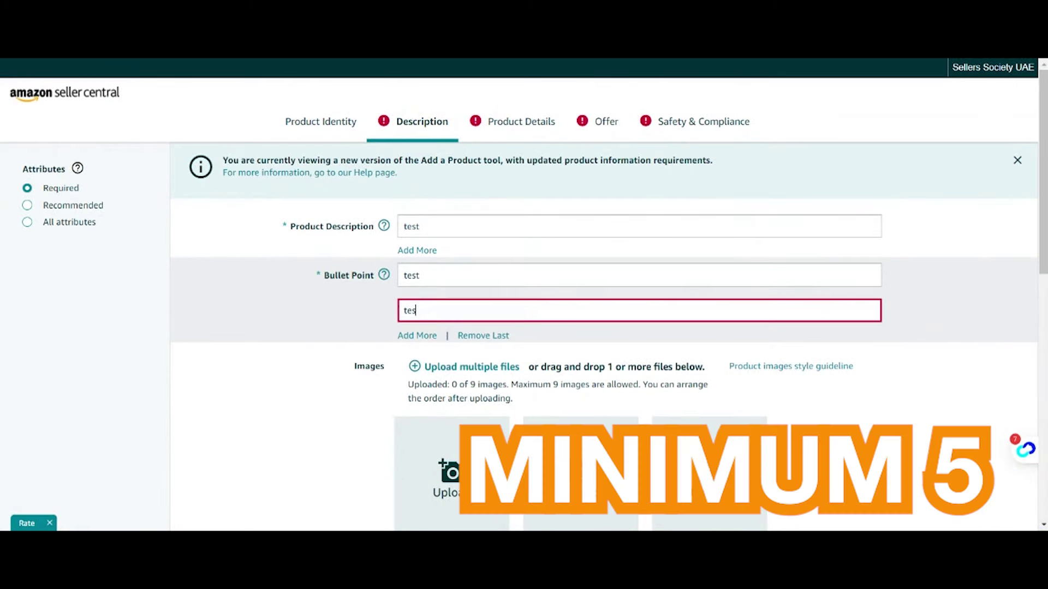
{"action": "left_click", "coordinate": [293, 380]}
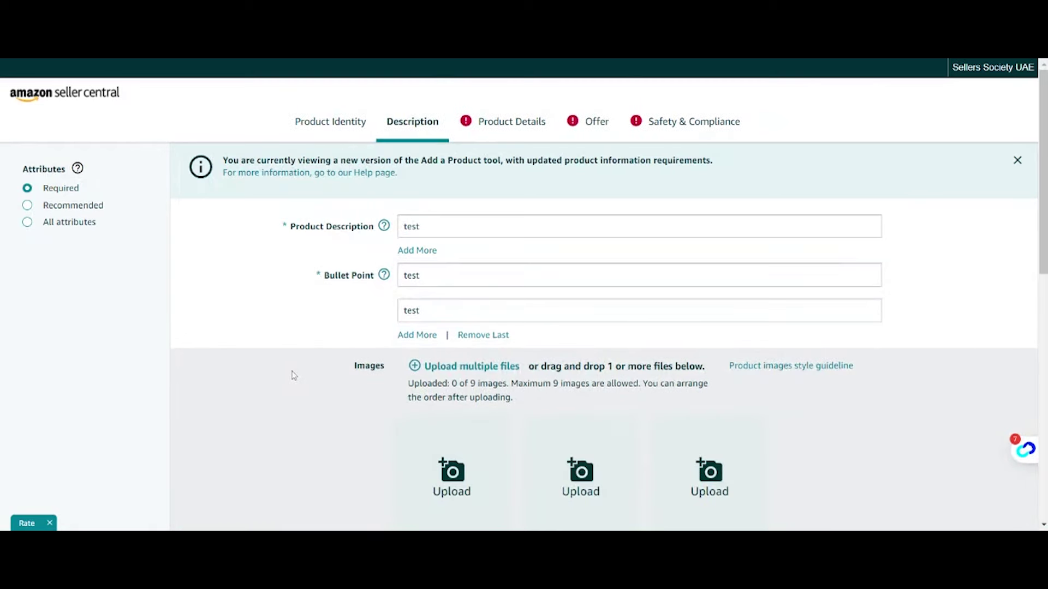
{"action": "scroll", "coordinate": [292, 373], "scroll_direction": "down", "scroll_amount": 2}
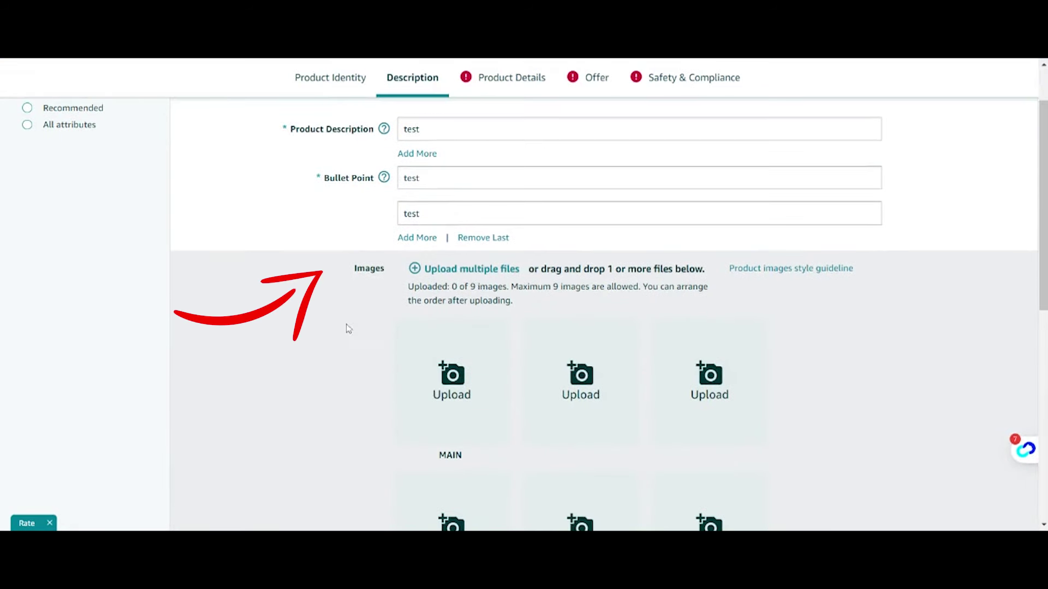
{"action": "scroll", "coordinate": [336, 326], "scroll_direction": "down", "scroll_amount": 2}
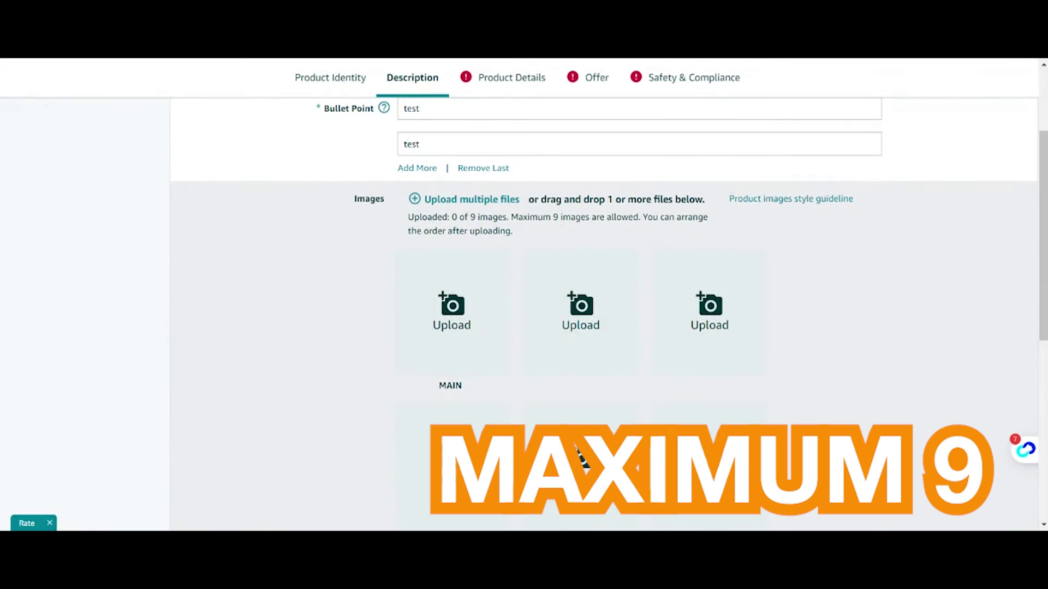